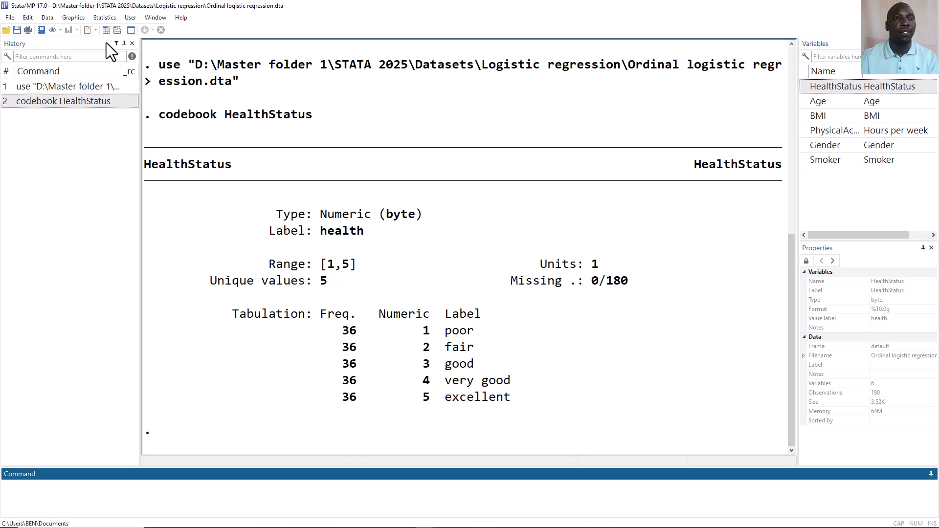
# Open the Ordered logistic regression dialog and set HealthStatus as the dependent variable
pyautogui.click(107, 18)
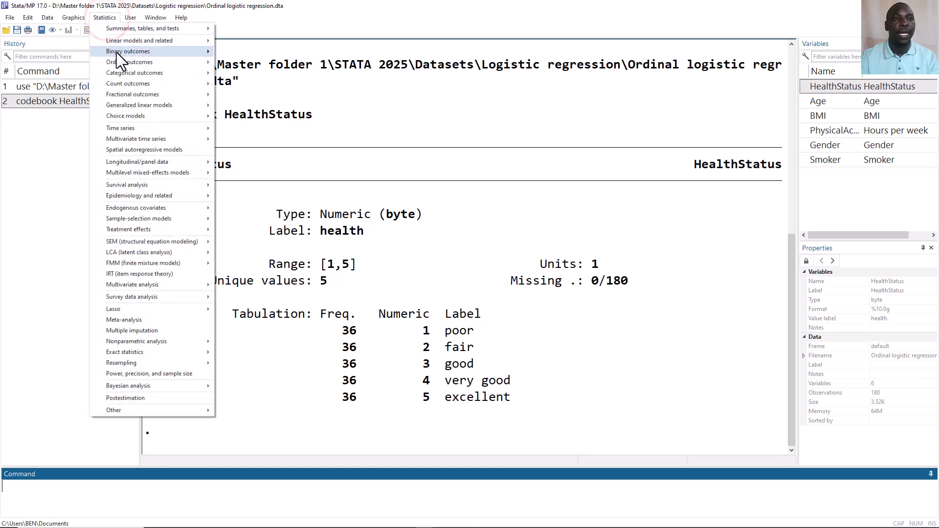
pyautogui.moveTo(120, 62)
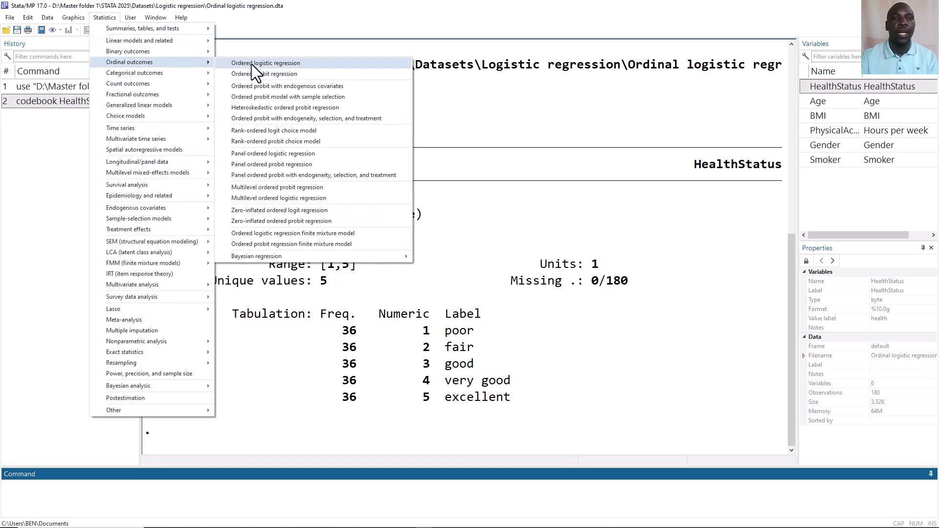
pyautogui.click(252, 64)
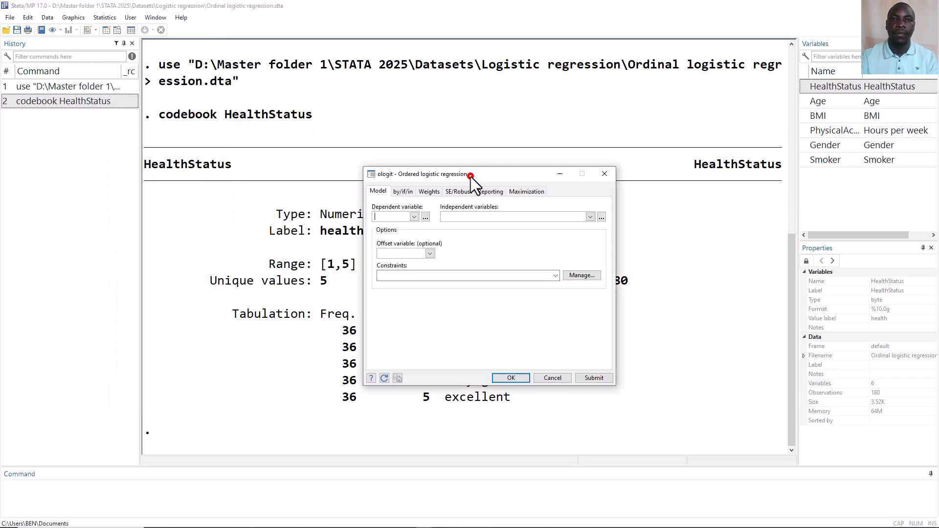
pyautogui.click(417, 216)
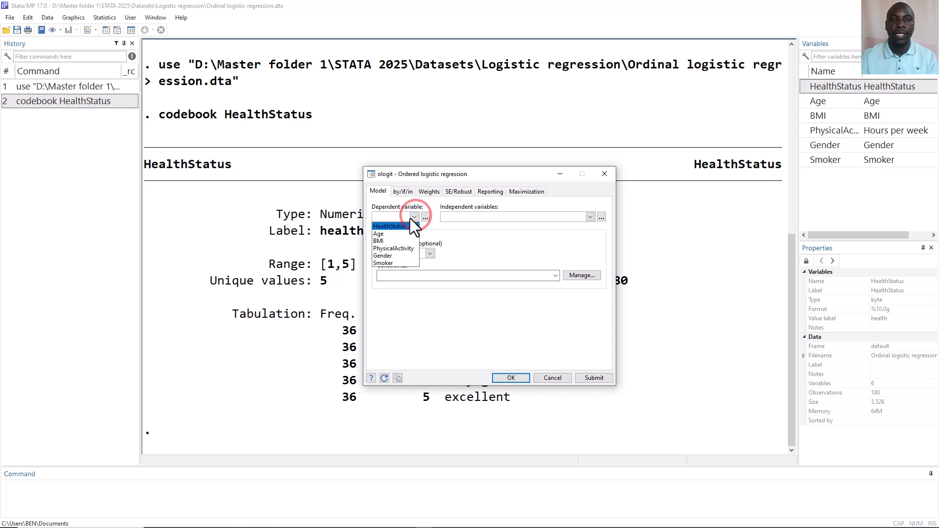
pyautogui.click(397, 226)
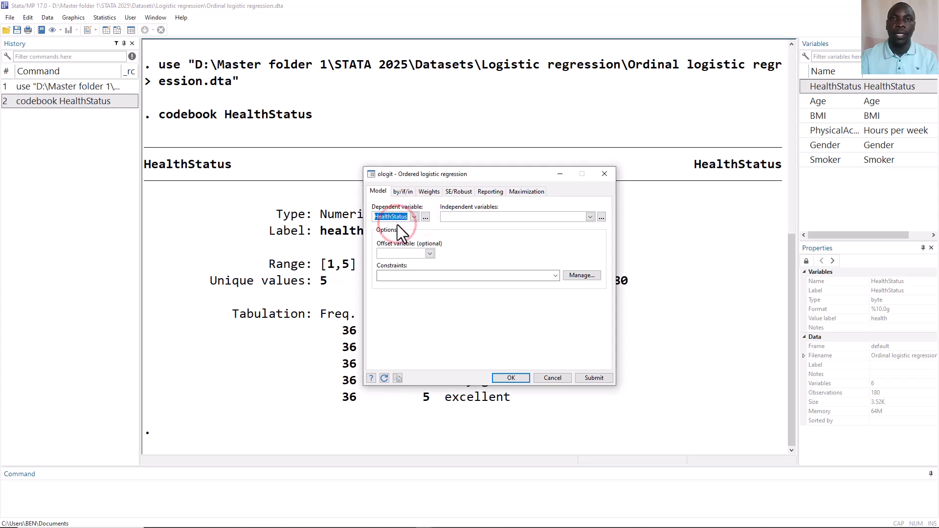
# Add Age, BMI and PhysicalActivity as independent variables
pyautogui.click(590, 215)
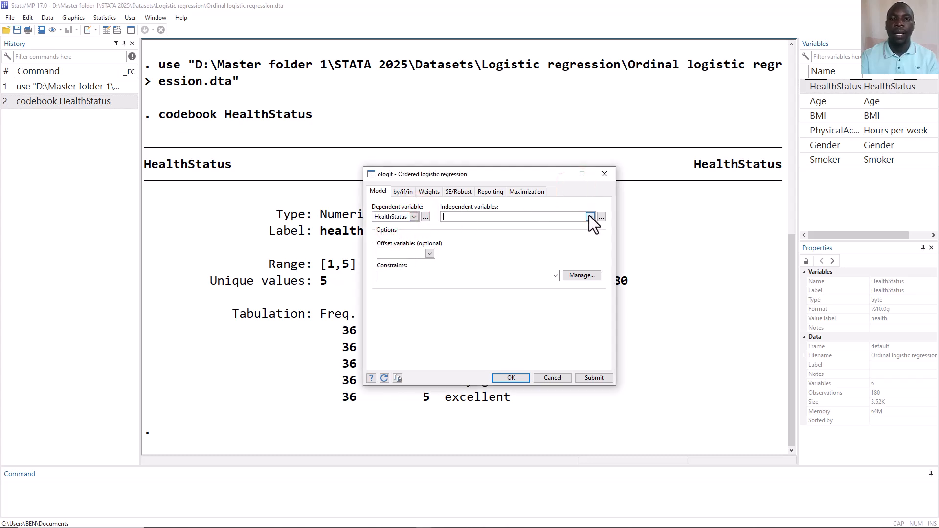
pyautogui.click(589, 215)
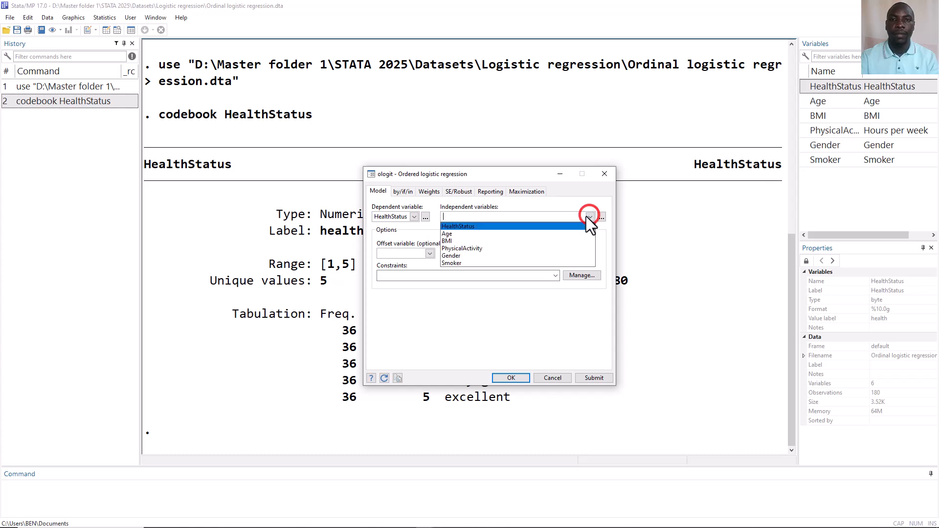
pyautogui.click(540, 234)
pyautogui.click(535, 238)
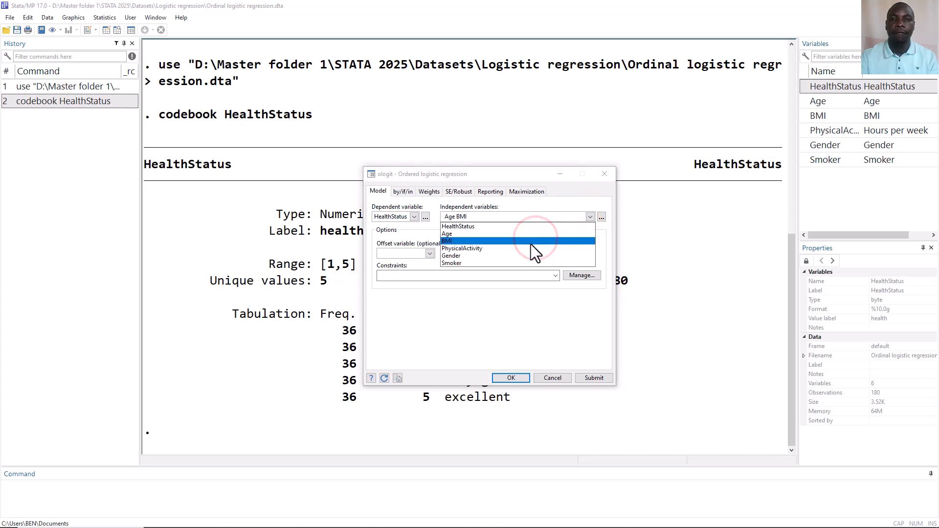
pyautogui.click(529, 248)
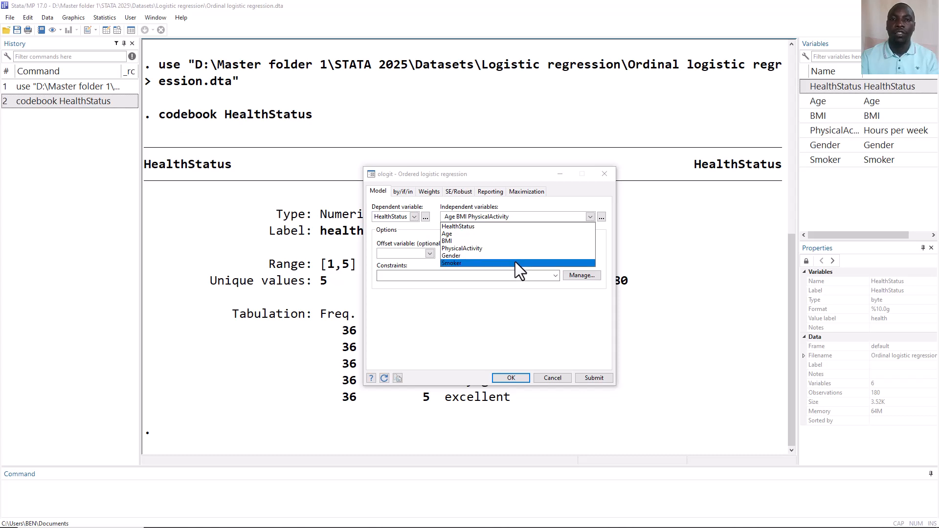
pyautogui.click(519, 294)
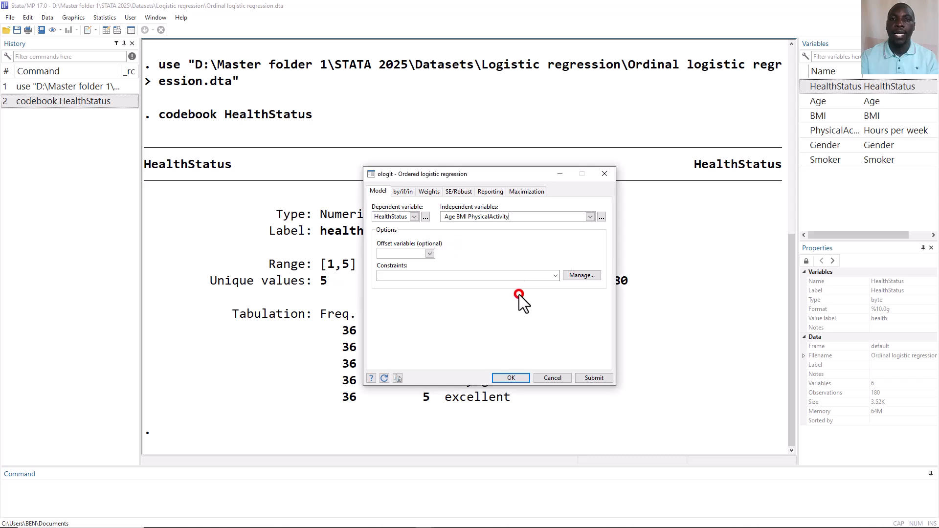
# Add Gender and Smoker to the independent variables as factor variables
pyautogui.click(602, 218)
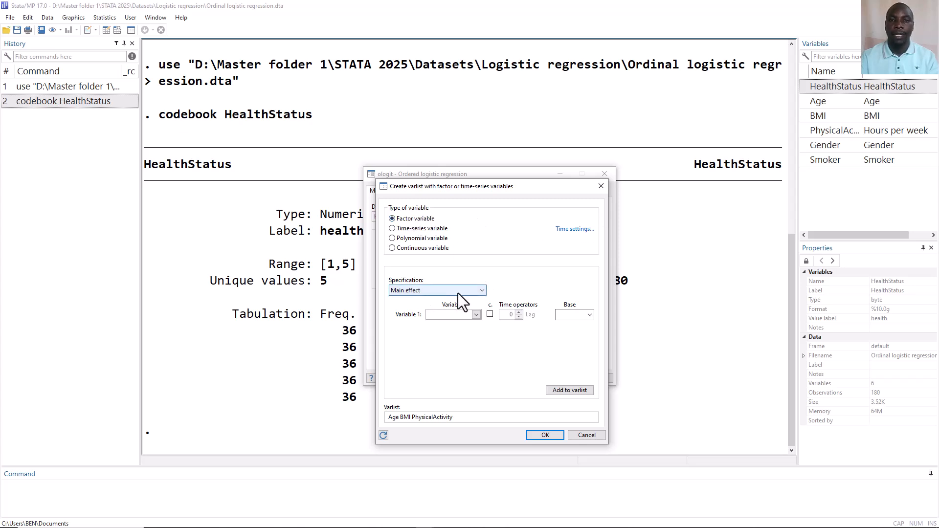
pyautogui.click(477, 313)
pyautogui.click(456, 353)
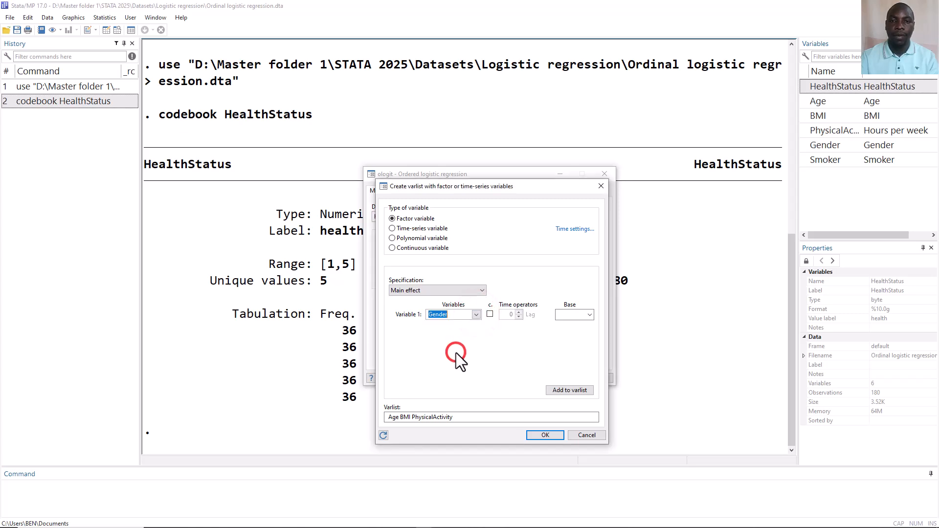
pyautogui.click(569, 390)
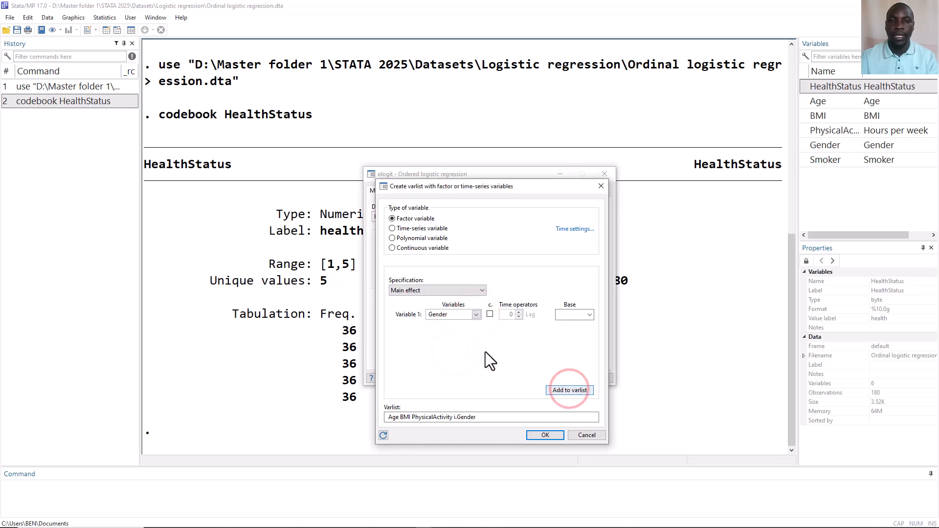
pyautogui.click(477, 313)
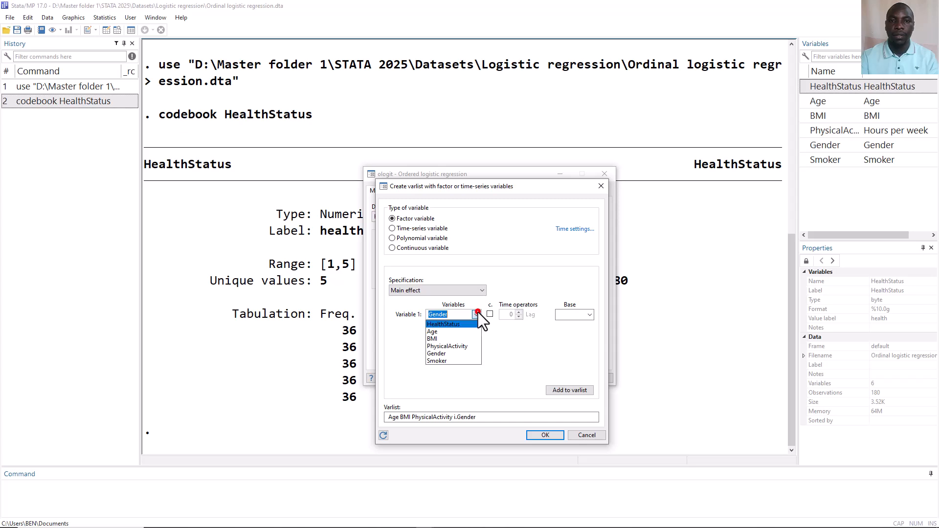
pyautogui.click(454, 360)
pyautogui.click(562, 391)
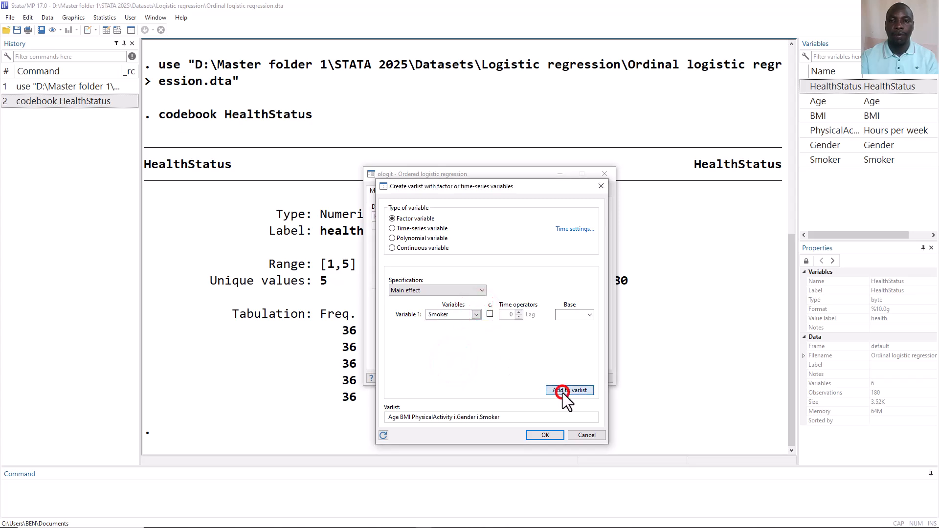
pyautogui.click(552, 436)
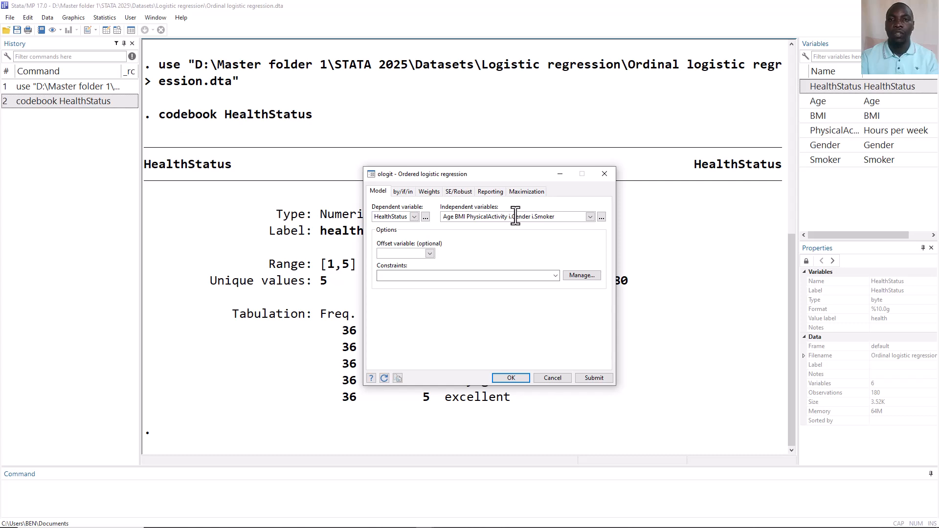
# Submit the ordered logistic regression with the default coefficient reporting
pyautogui.click(490, 191)
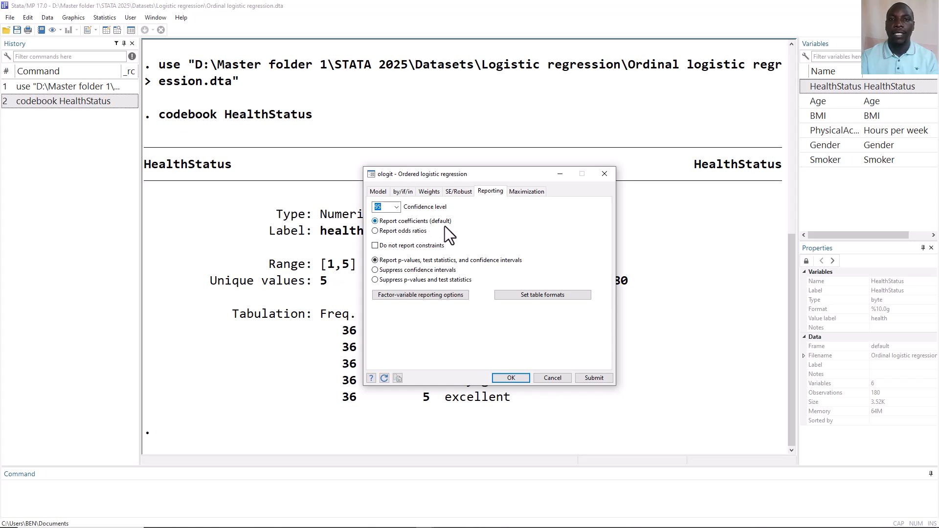
pyautogui.click(594, 378)
pyautogui.moveTo(493, 173); pyautogui.dragTo(852, 121)
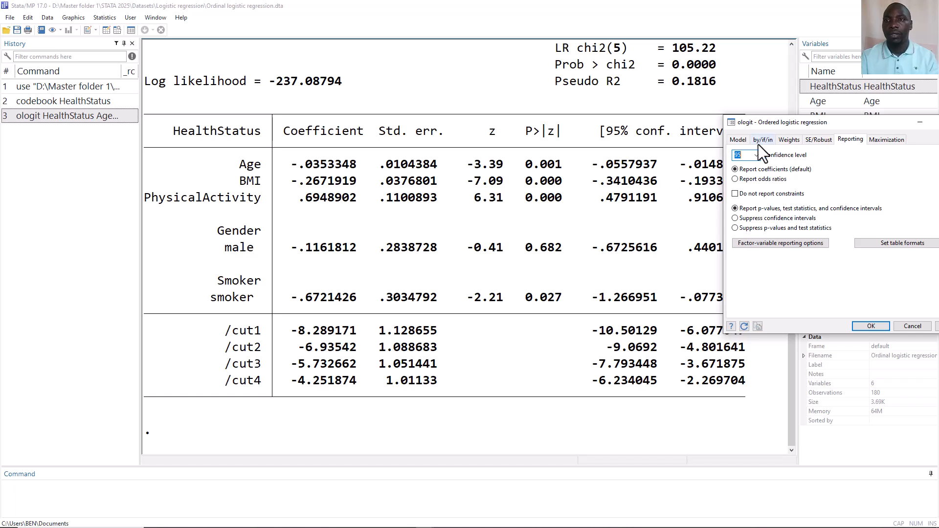
# Rerun the ordered logistic regression reporting odds ratios instead of coefficients
pyautogui.click(734, 179)
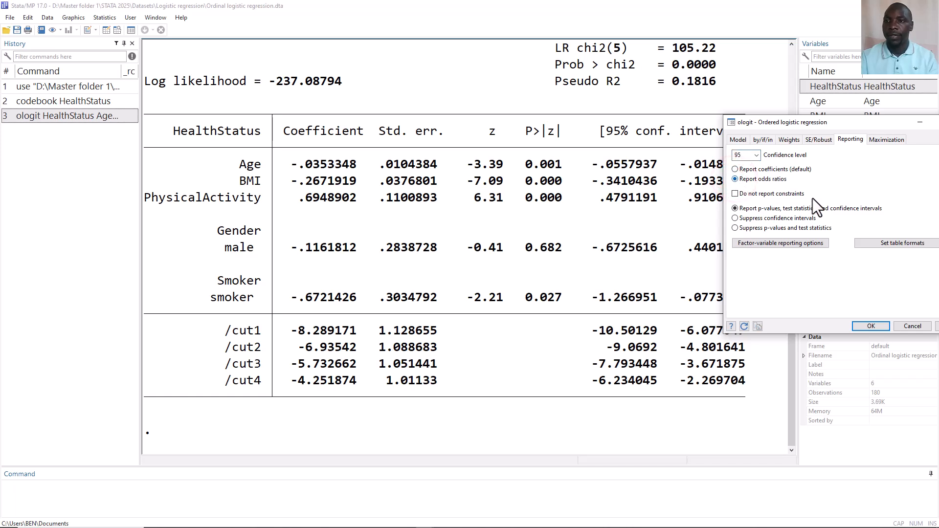
pyautogui.moveTo(875, 120); pyautogui.dragTo(814, 124)
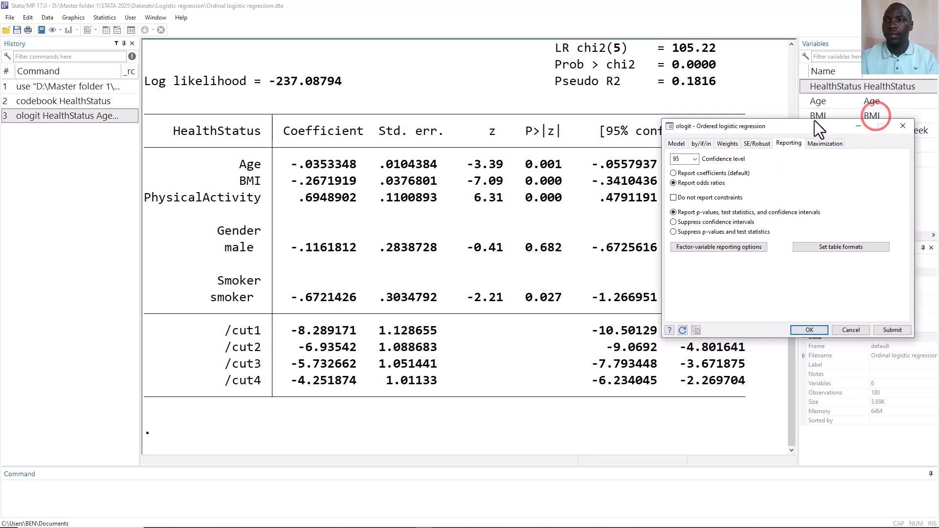
pyautogui.click(889, 330)
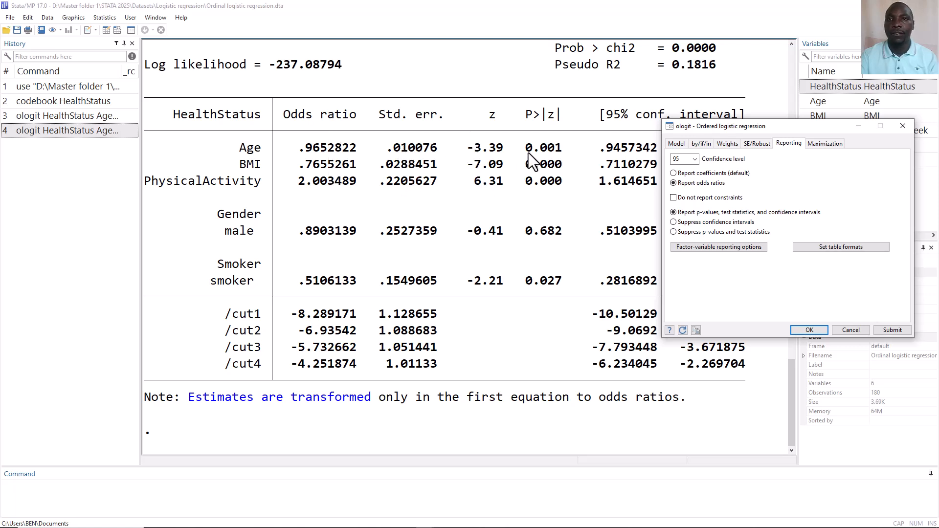
# Compare the odds ratio table with the earlier coefficient table in the results output
pyautogui.moveTo(723, 127); pyautogui.dragTo(789, 125)
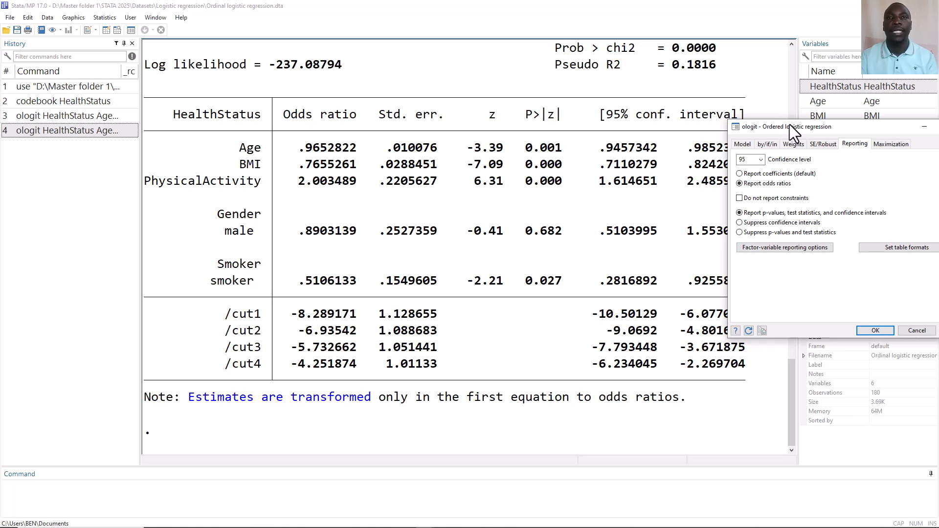
pyautogui.moveTo(768, 128); pyautogui.dragTo(719, 136)
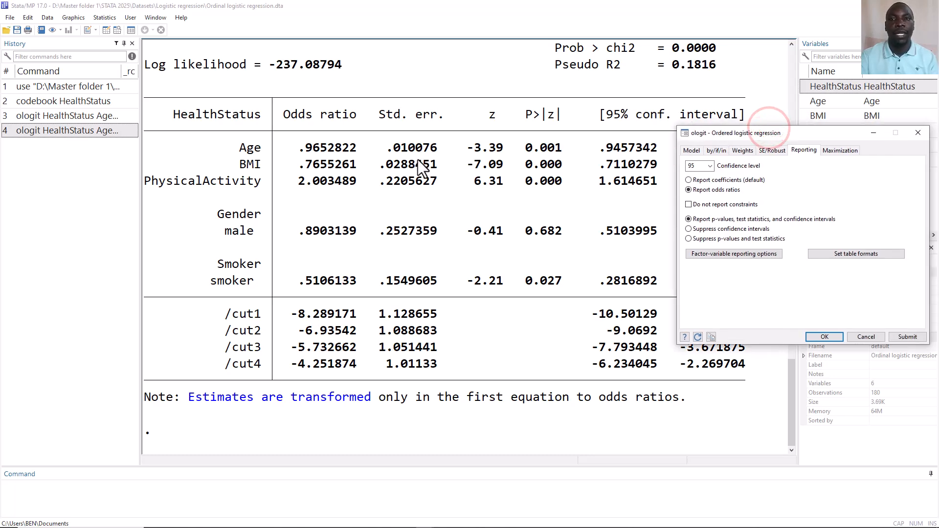
pyautogui.scroll(9, 418, 159)
pyautogui.scroll(2, 418, 159)
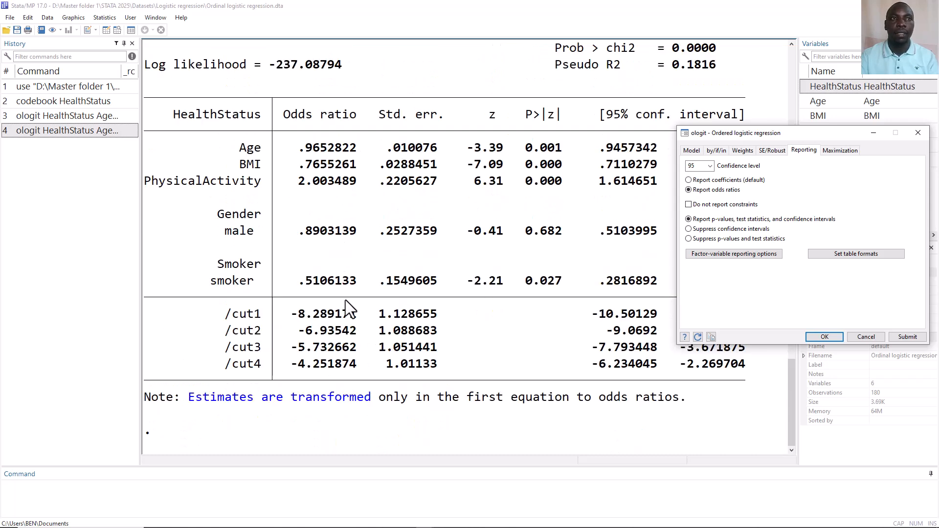
pyautogui.scroll(9, 346, 301)
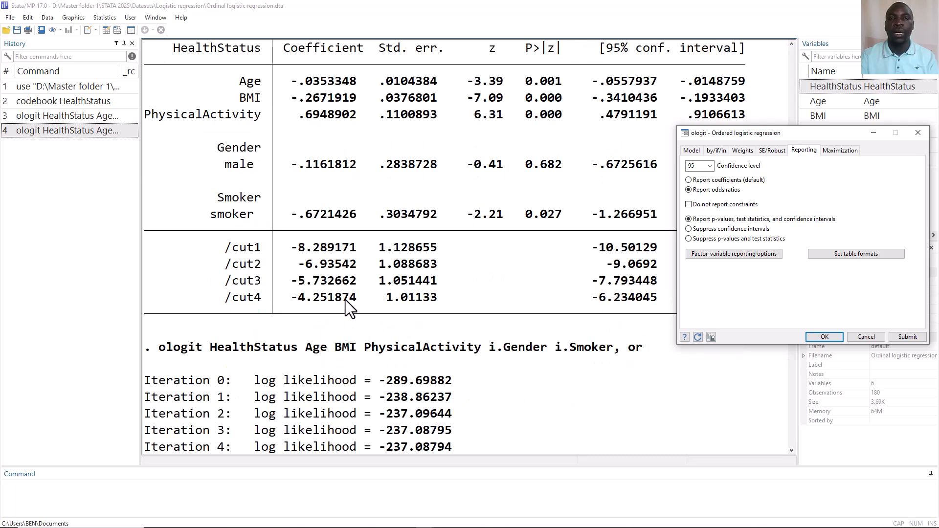
pyautogui.scroll(1, 346, 300)
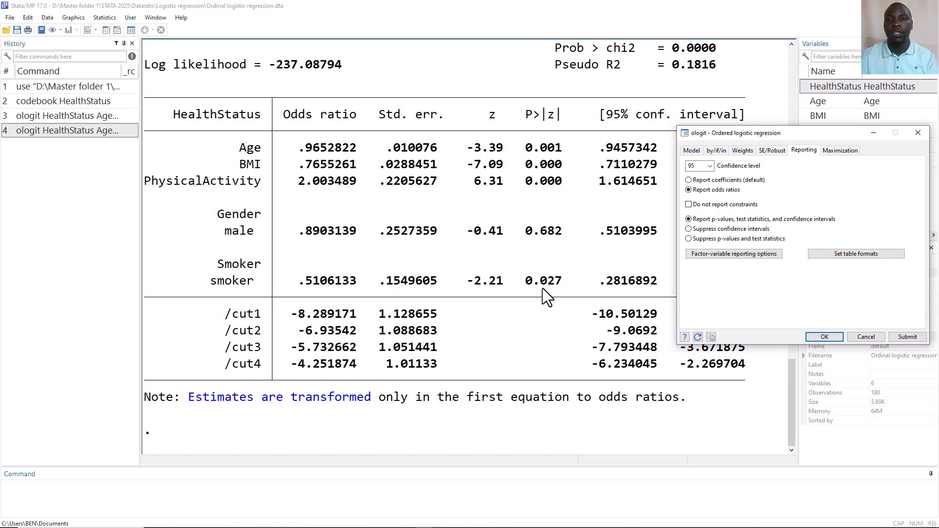
pyautogui.press('Escape')
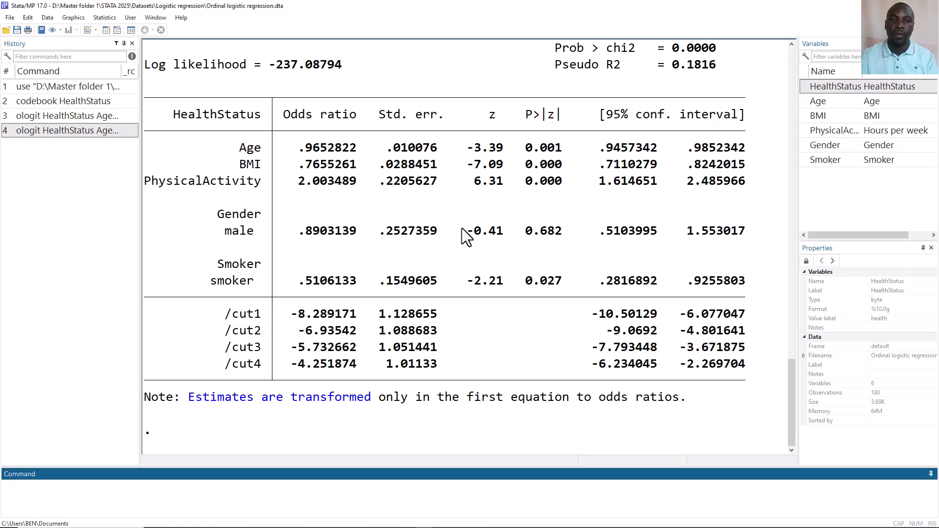
pyautogui.scroll(4, 434, 223)
pyautogui.scroll(10, 435, 222)
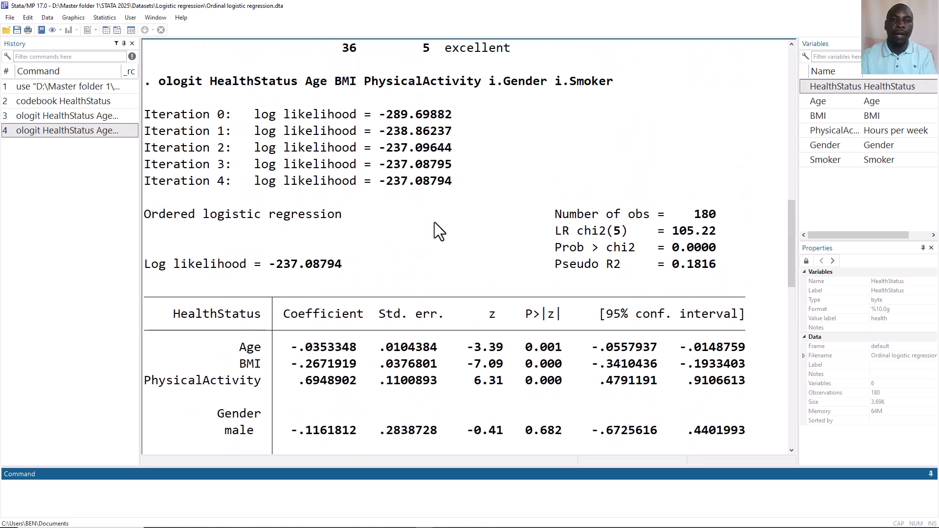
pyautogui.scroll(-3, 434, 223)
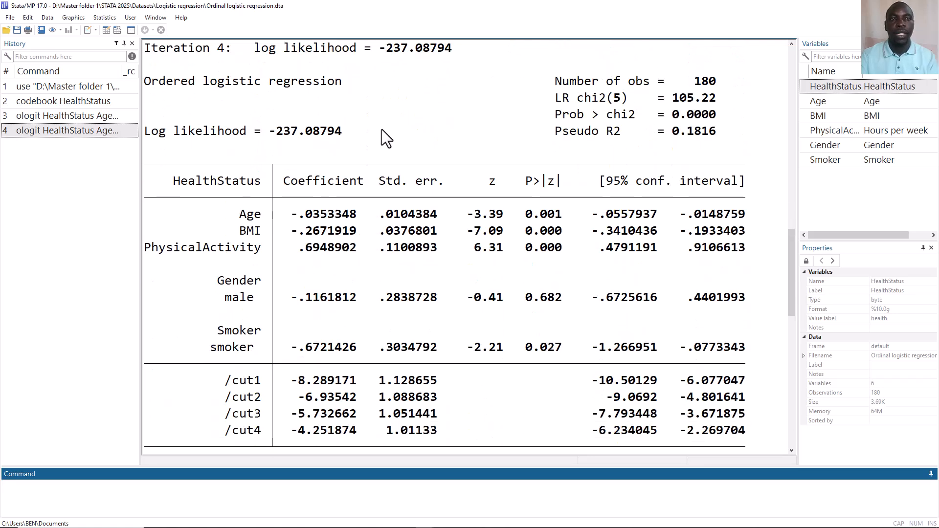